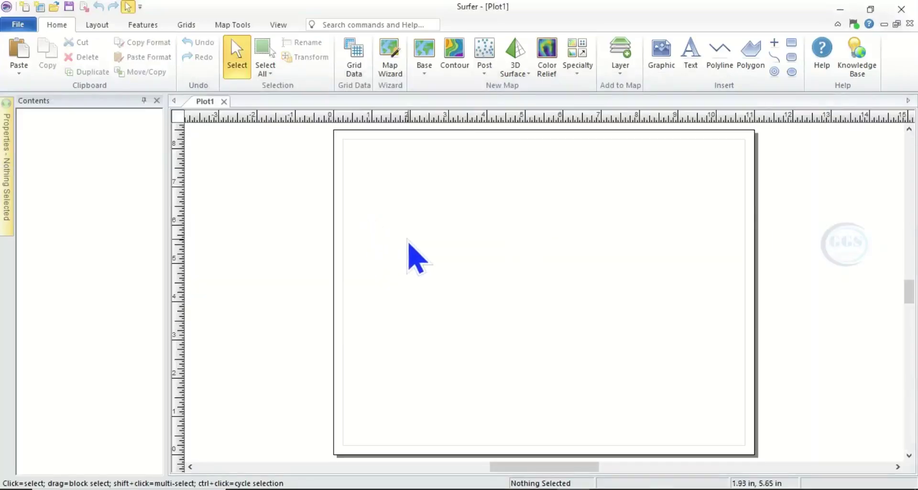
- Look over the Point data workbook in Excel, then return to Surfer
mouse_move(558, 488)
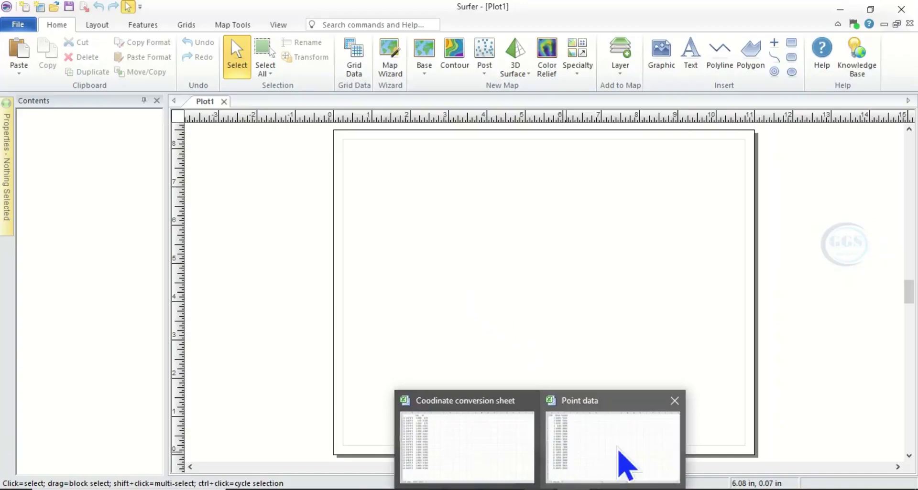
left_click(618, 461)
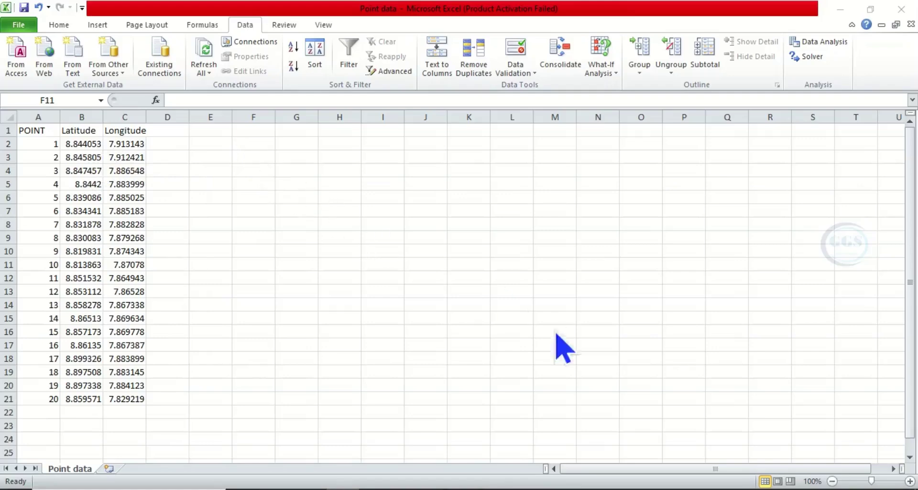
left_click(545, 489)
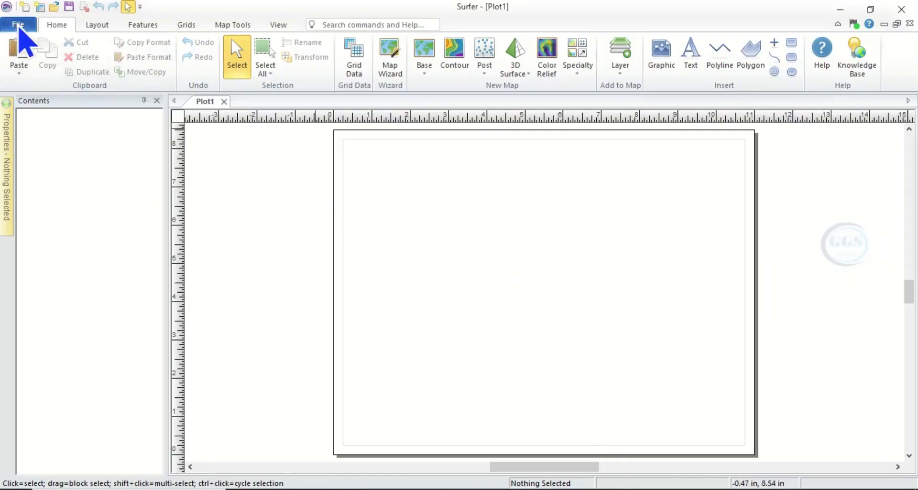
- Open the Point data file from the EXERCISE folder as a Surfer worksheet
left_click(18, 27)
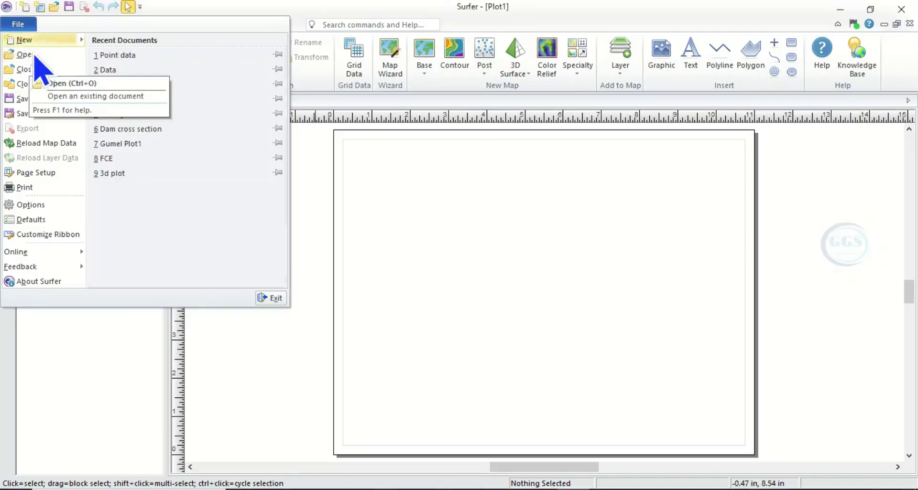
left_click(54, 9)
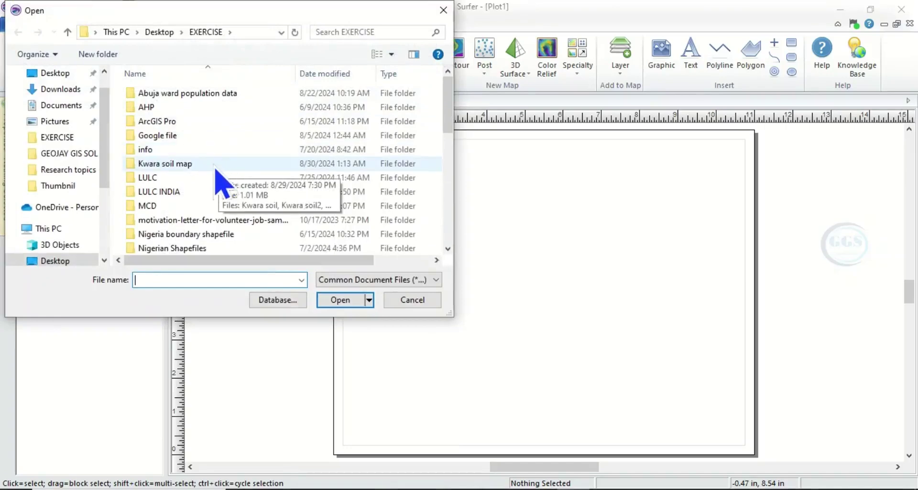
left_click(453, 425)
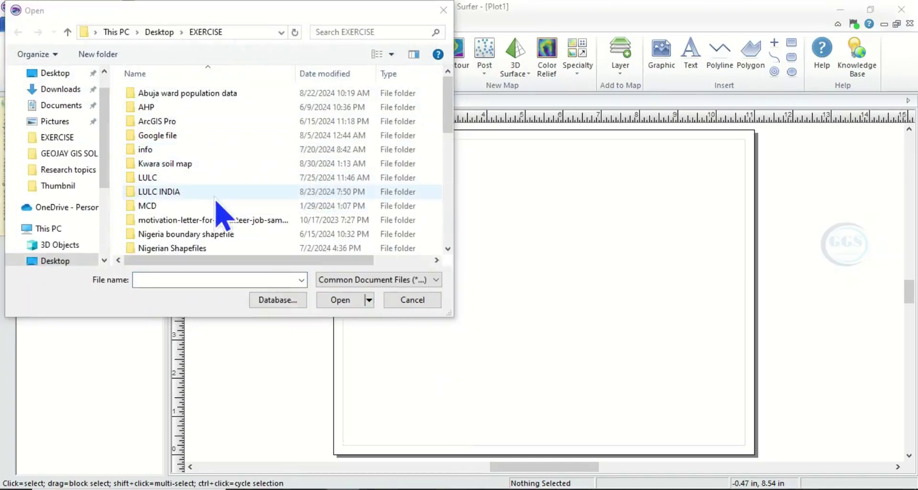
scroll(214, 196, "down", 7)
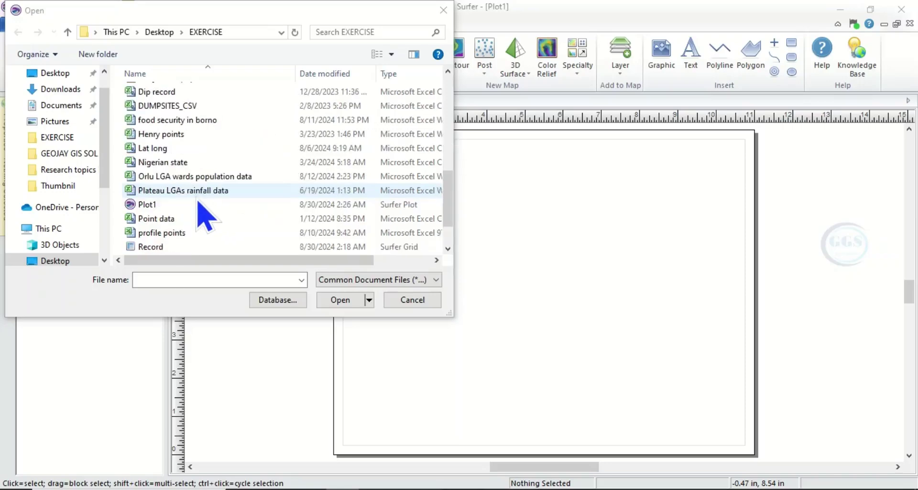
left_click(171, 221)
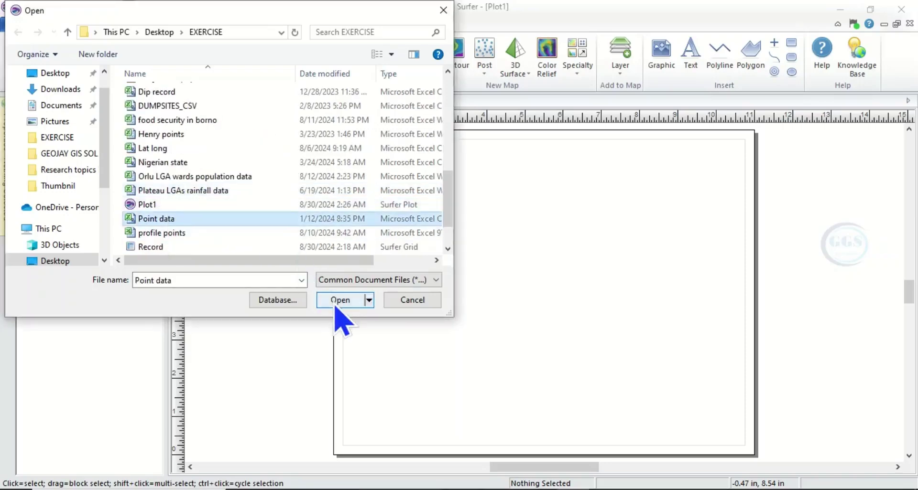
left_click(337, 302)
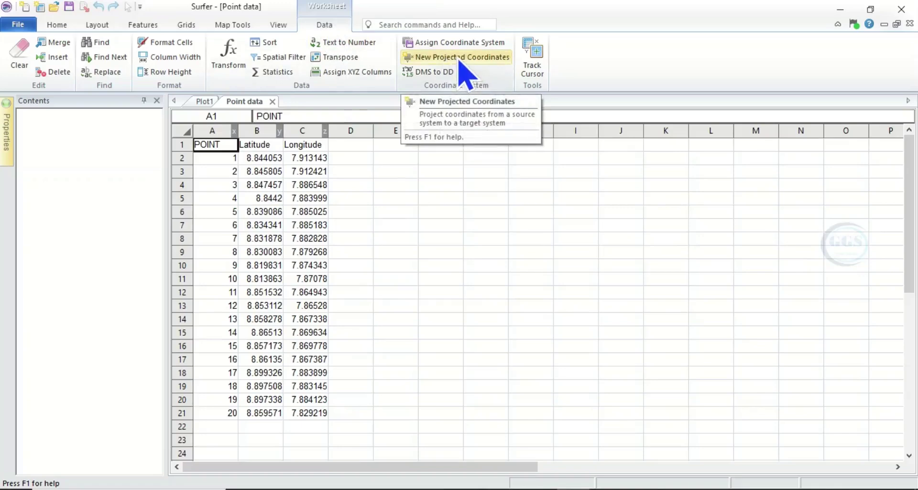
- Start New Projected Coordinates with Longitude (column C) as source X and Latitude (column B) as source Y
left_click(460, 60)
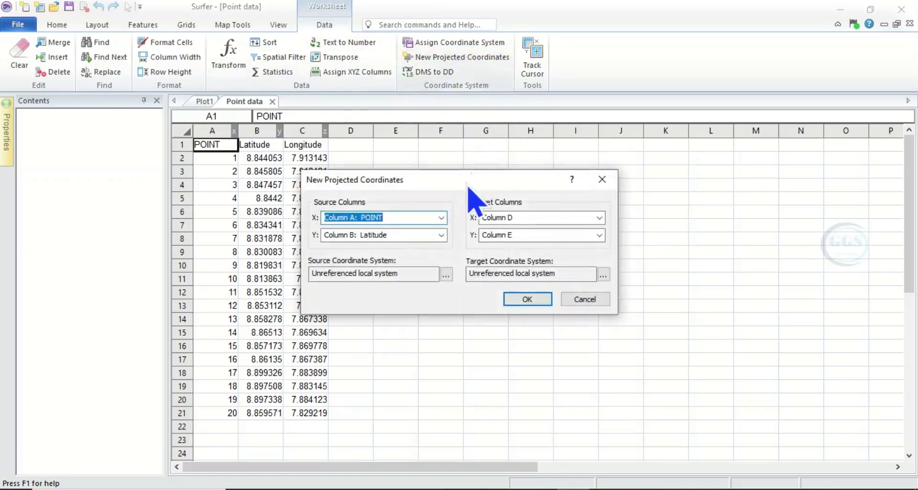
left_click_drag(480, 177, 512, 177)
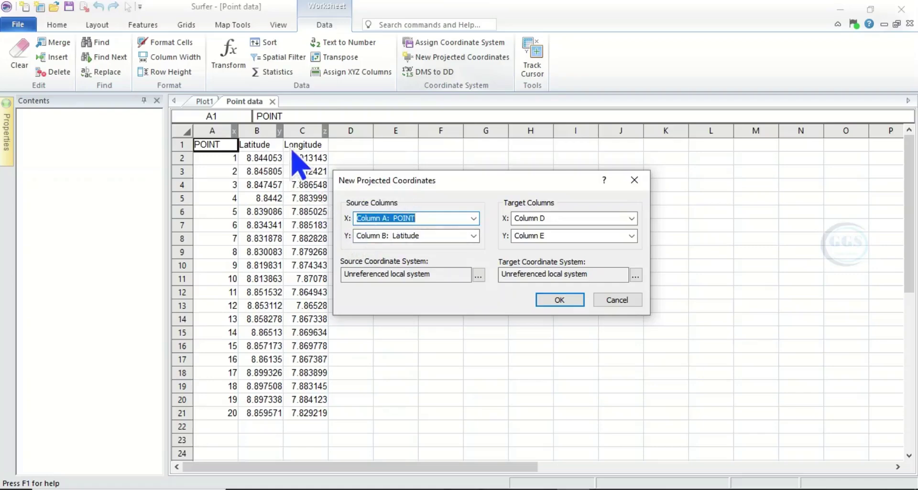
left_click(473, 219)
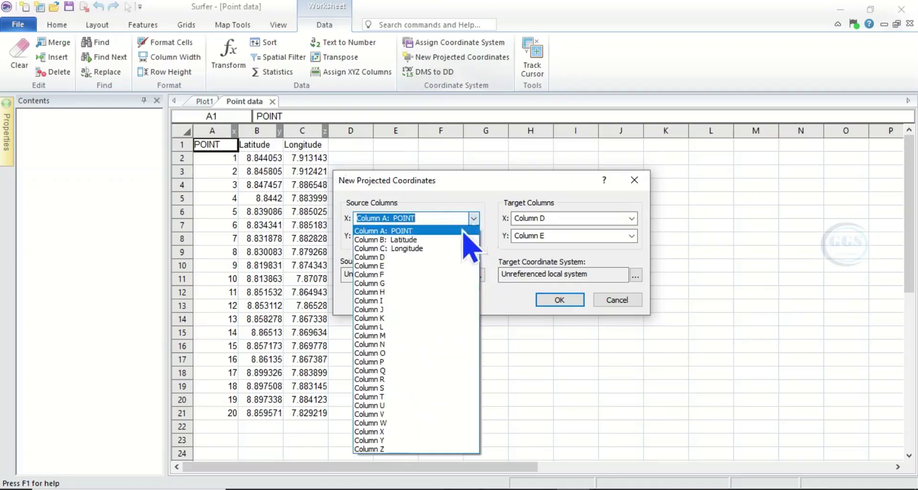
left_click(407, 252)
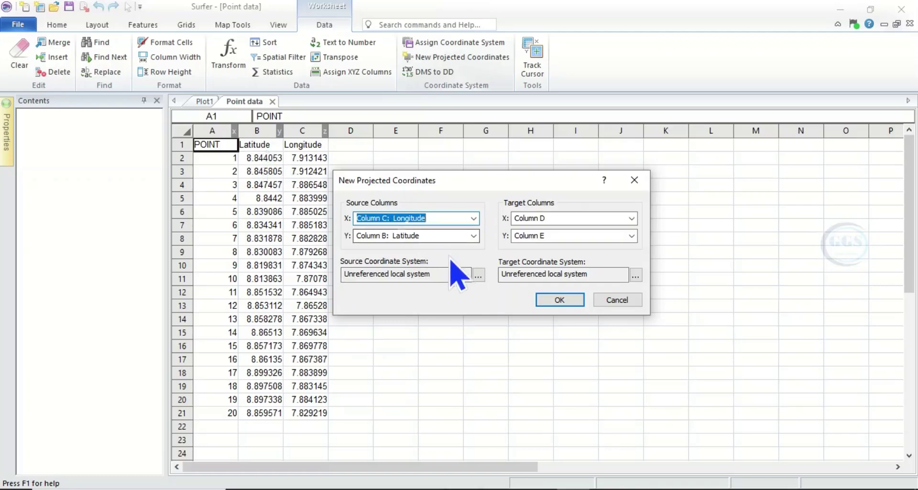
- Pick World Geodetic System 1984 under Geographic (lat/lon) as the source coordinate system
left_click(478, 277)
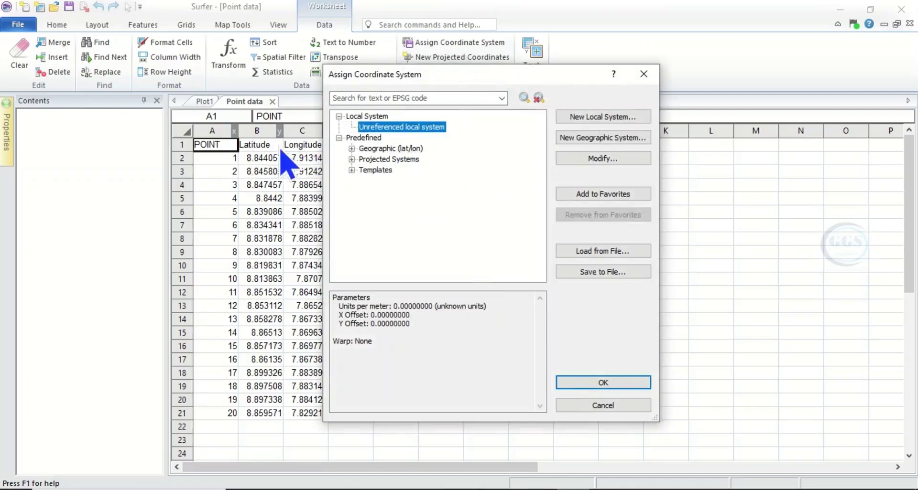
left_click(353, 149)
scroll(397, 177, "down", 8)
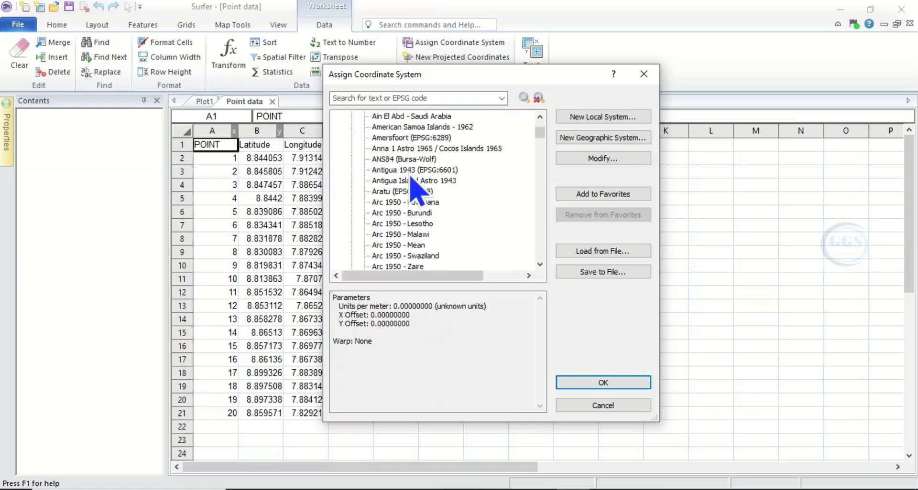
scroll(412, 181, "down", 18)
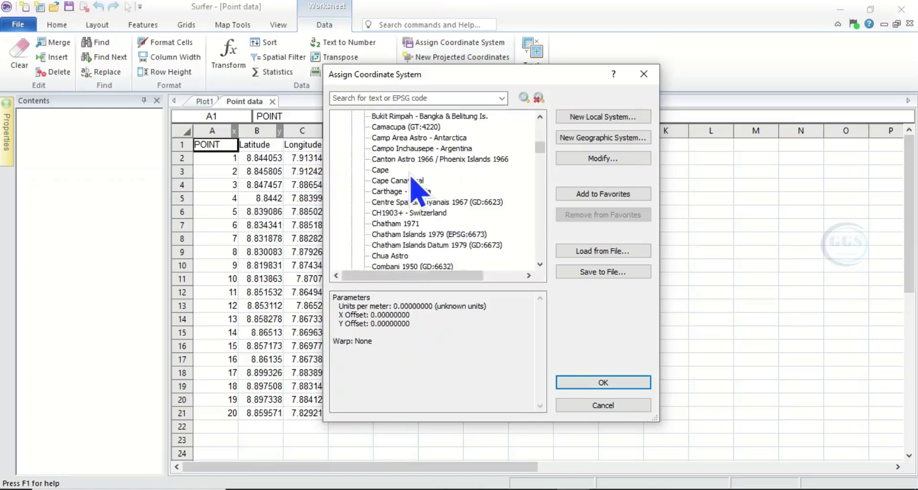
scroll(412, 181, "down", 20)
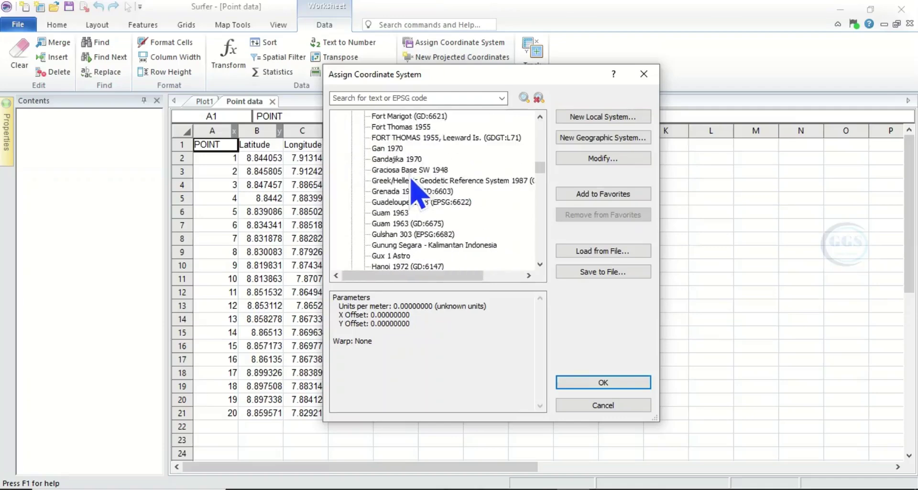
scroll(415, 191, "down", 10)
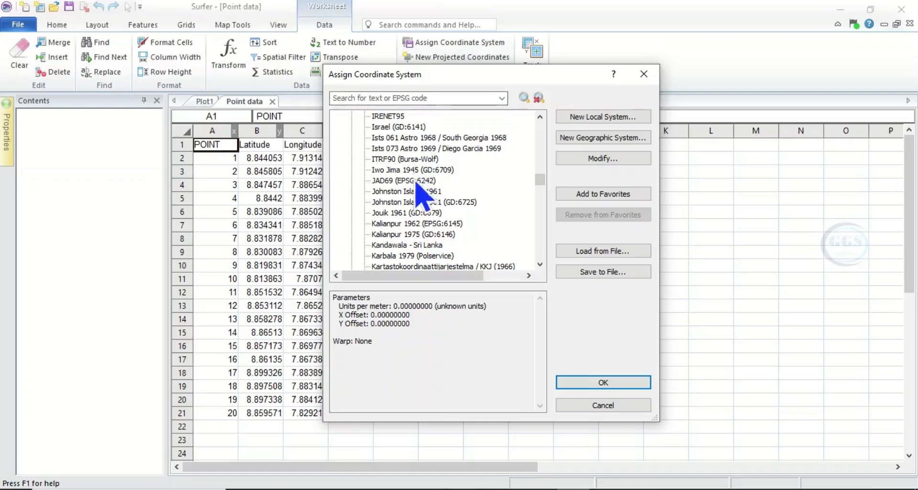
scroll(419, 188, "down", 10)
scroll(421, 198, "down", 15)
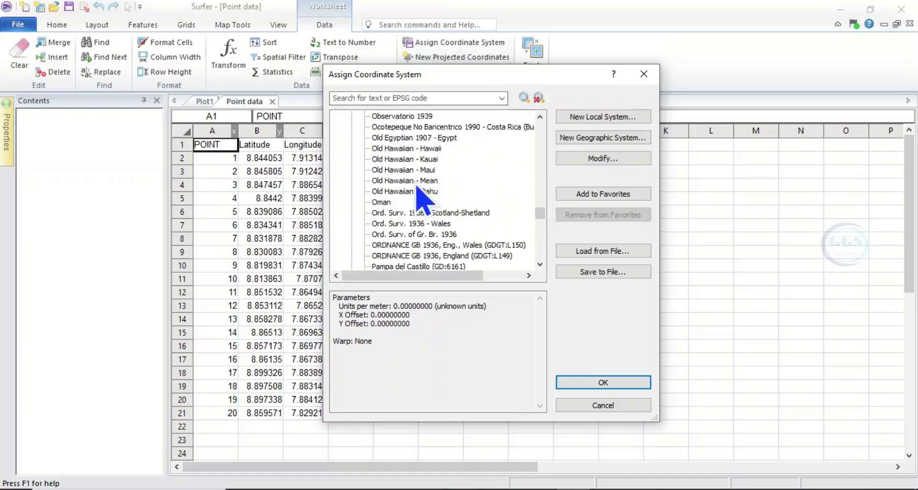
scroll(421, 198, "down", 15)
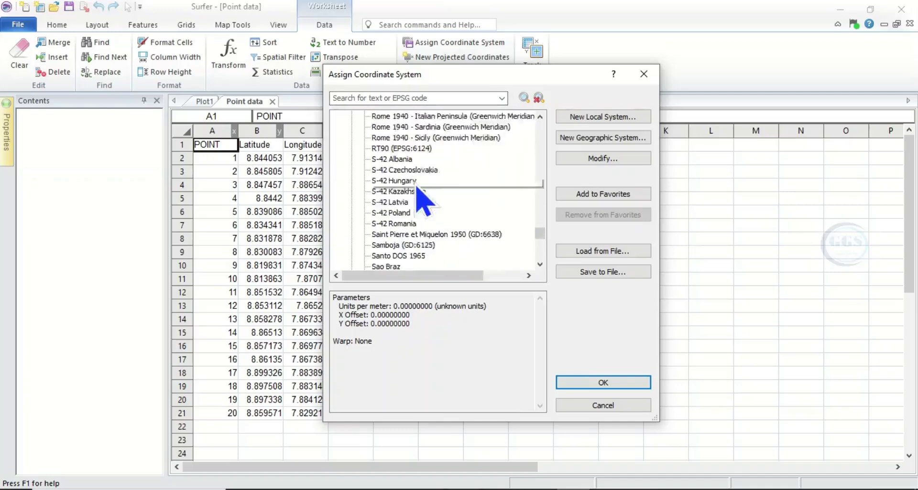
scroll(419, 187, "down", 7)
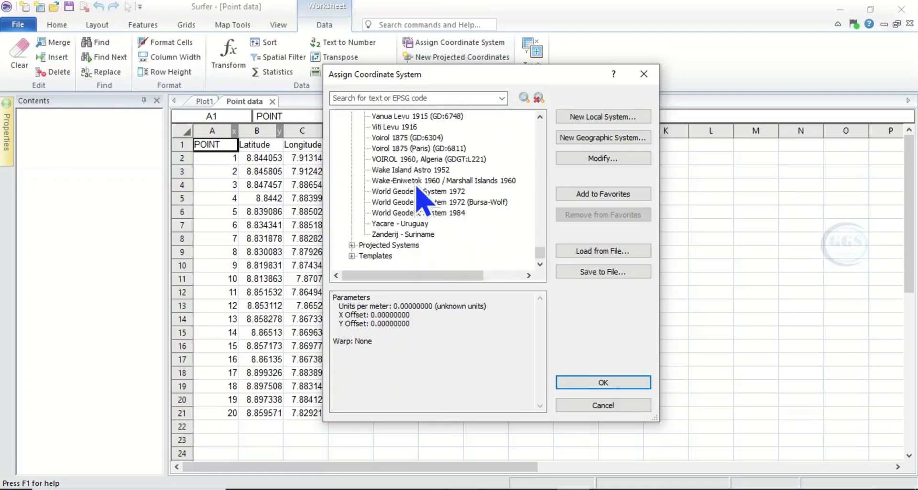
scroll(401, 248, "up", 1)
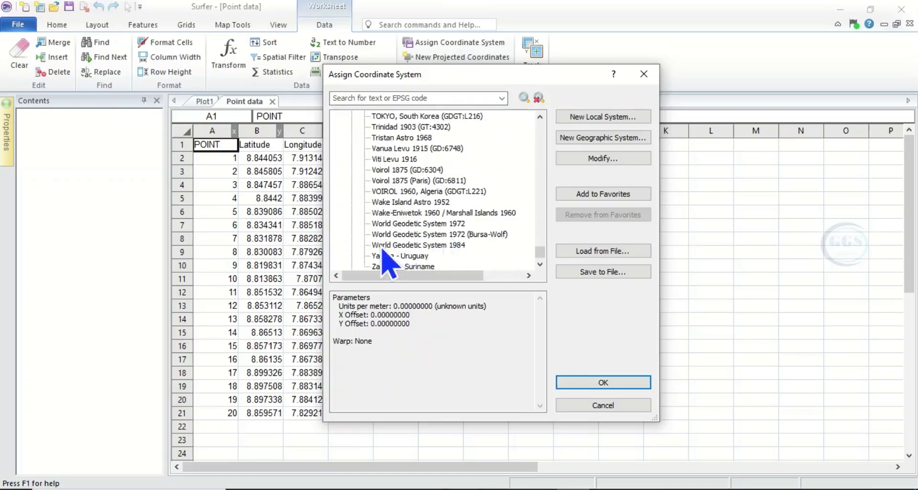
left_click(382, 246)
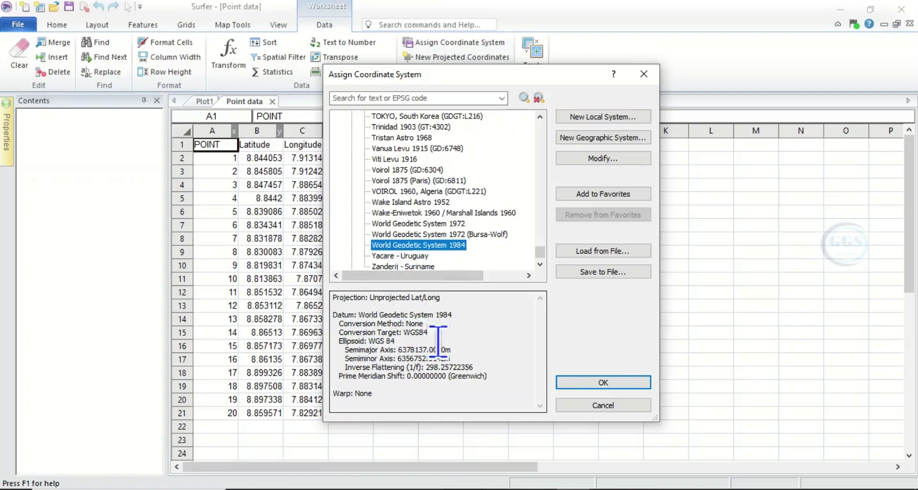
left_click(593, 383)
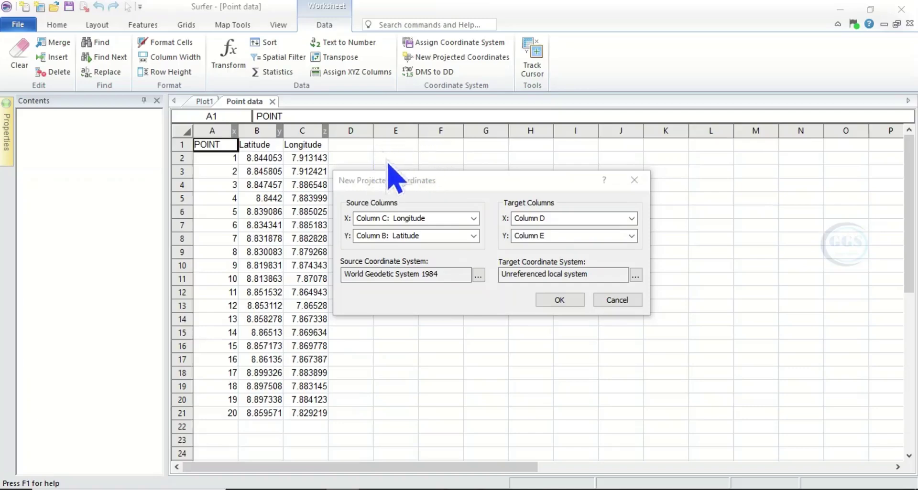
- Send the converted X values to column F and the Y values to column G
left_click(631, 219)
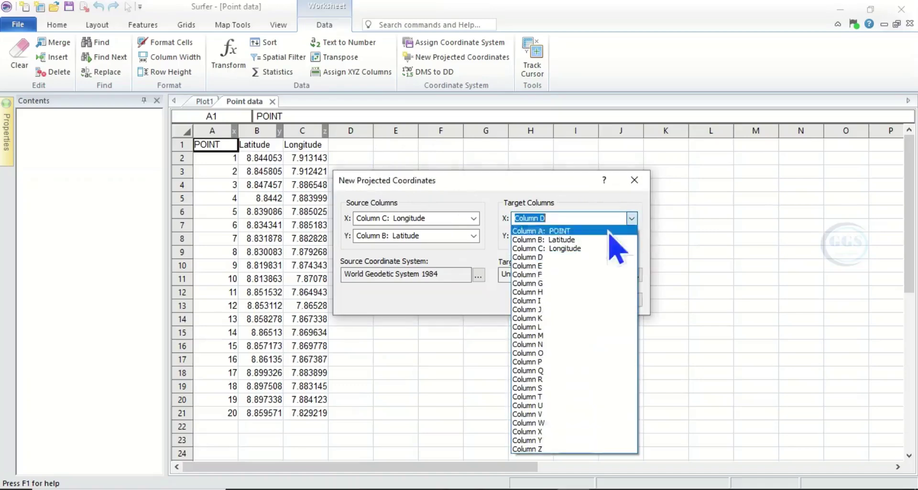
left_click(543, 275)
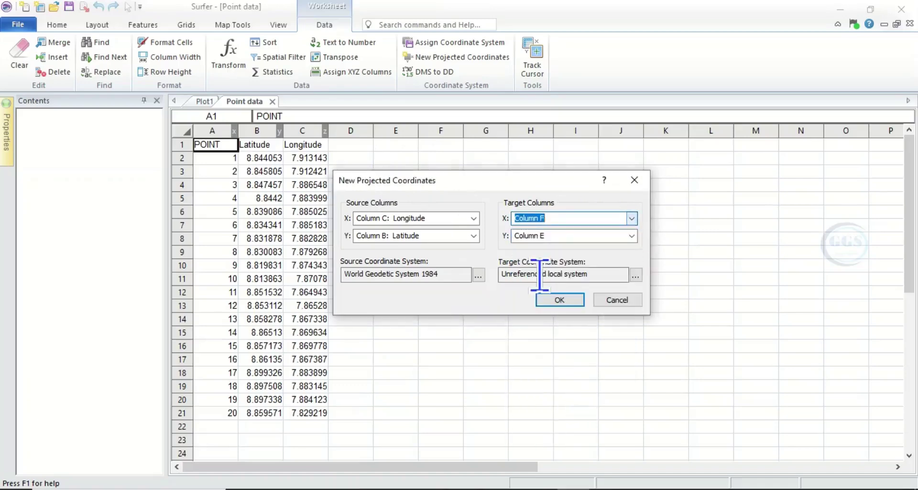
left_click(631, 236)
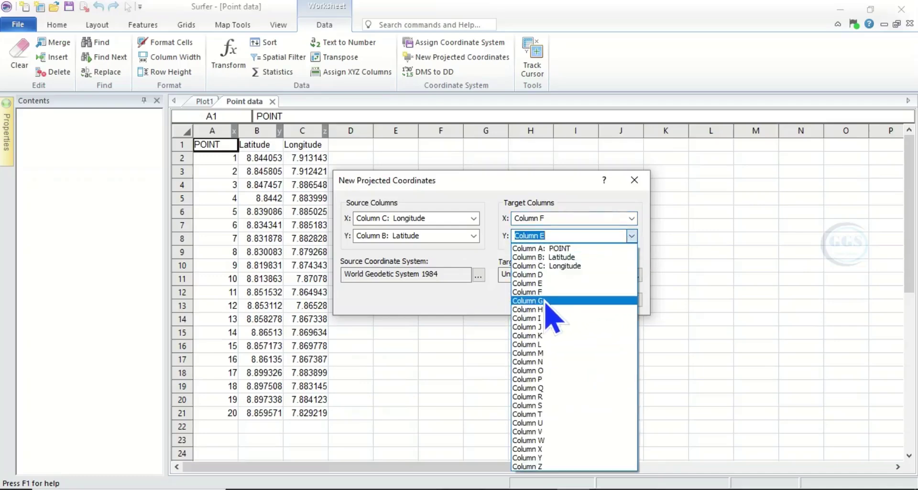
left_click(545, 302)
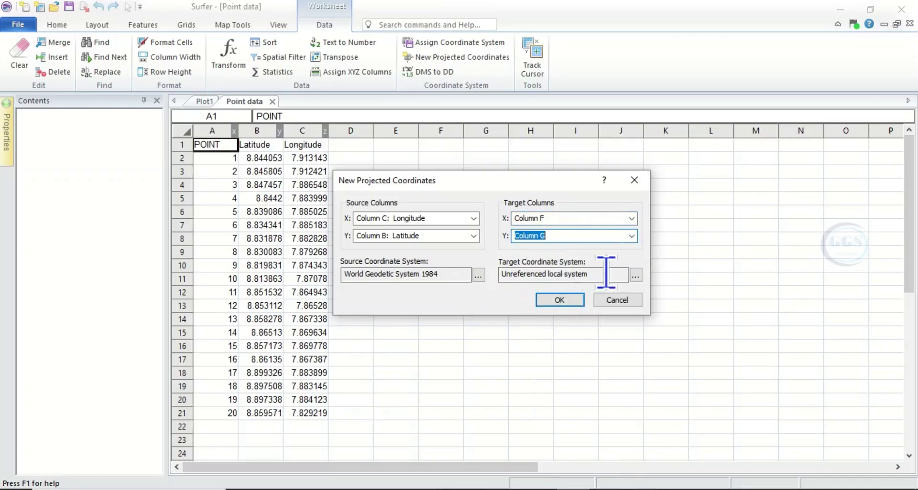
- Set the target coordinate system to WGS84 UTM zone 32N under Projected Systems > UTM
left_click(635, 276)
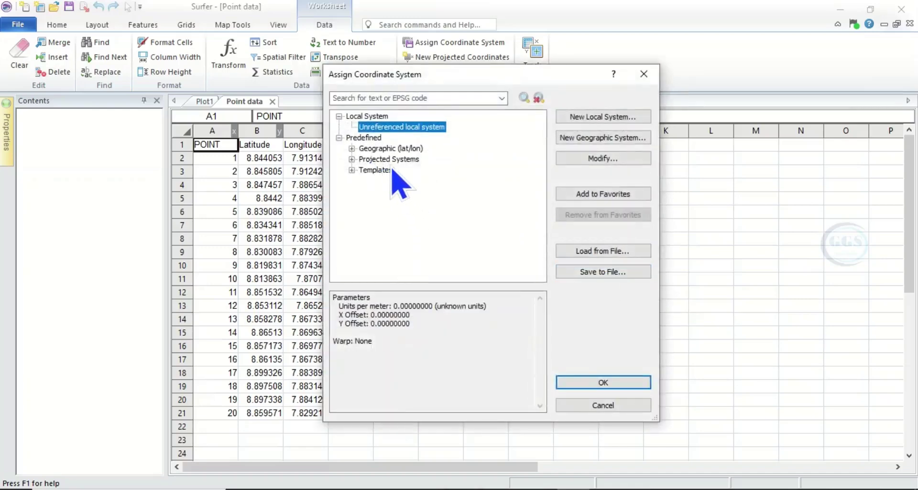
left_click(352, 159)
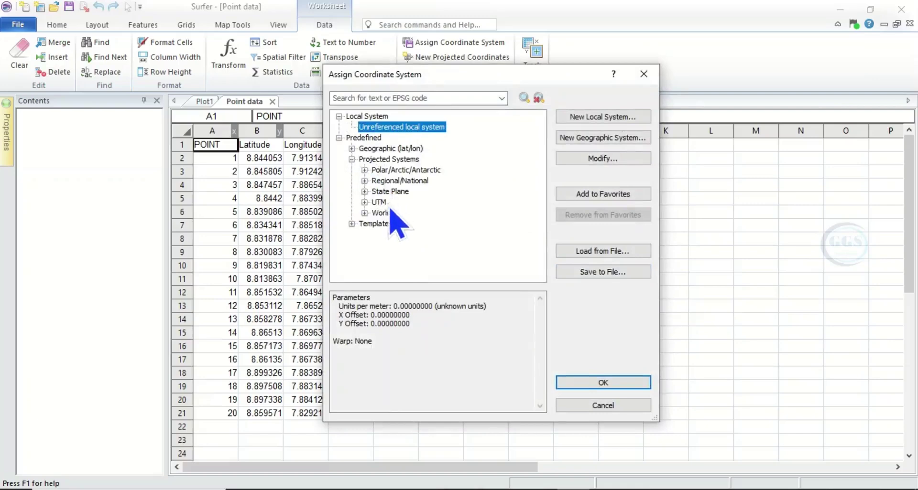
left_click(365, 202)
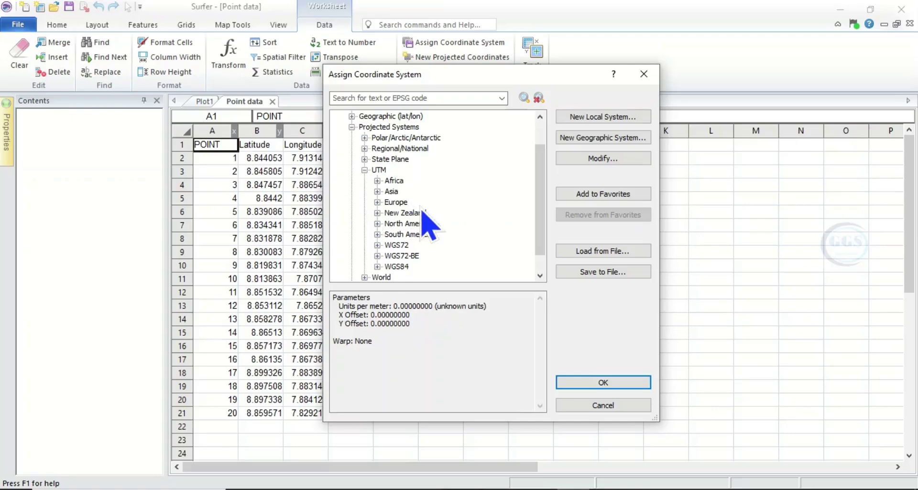
scroll(428, 221, "down", 1)
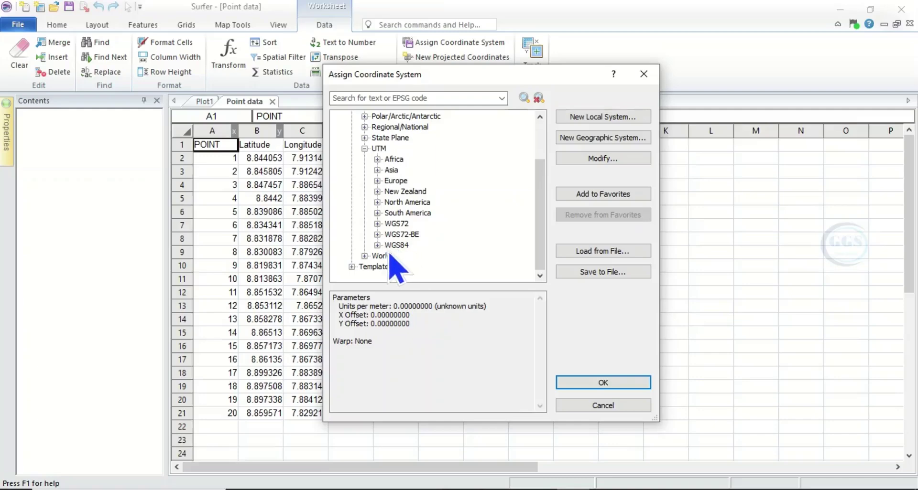
left_click(377, 245)
scroll(430, 229, "down", 1)
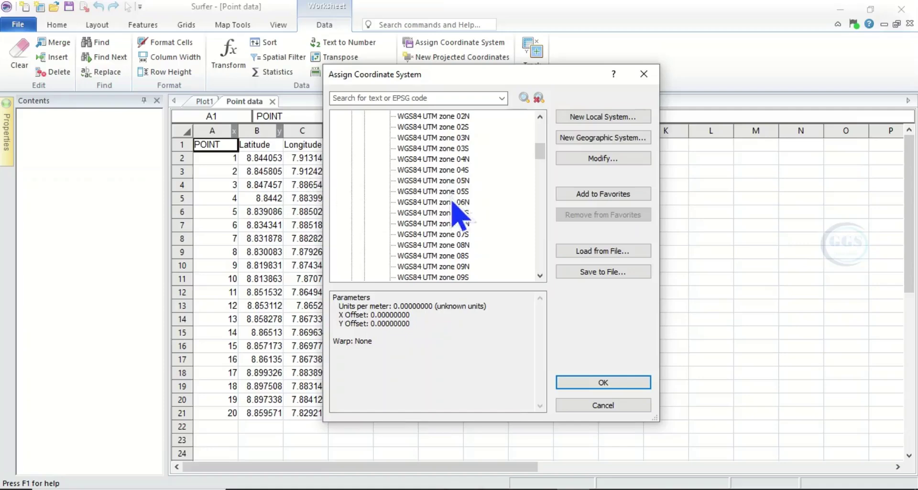
scroll(446, 225, "down", 6)
scroll(455, 224, "down", 13)
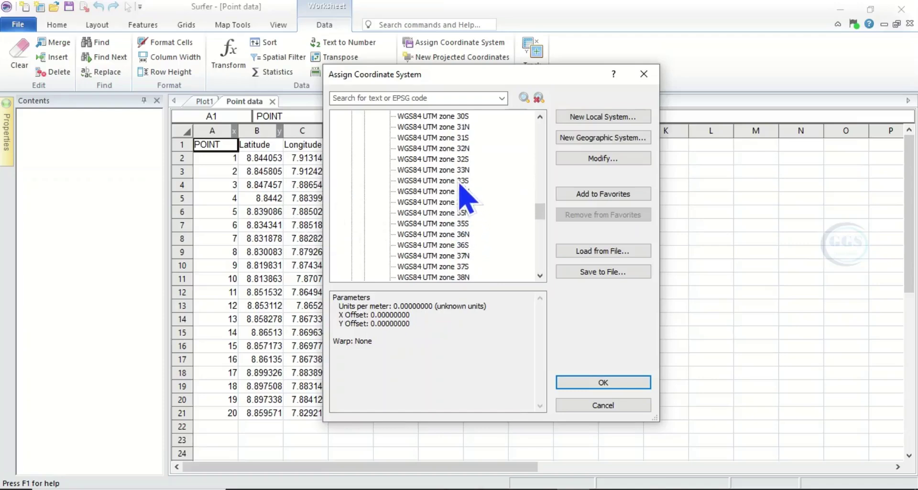
left_click(458, 149)
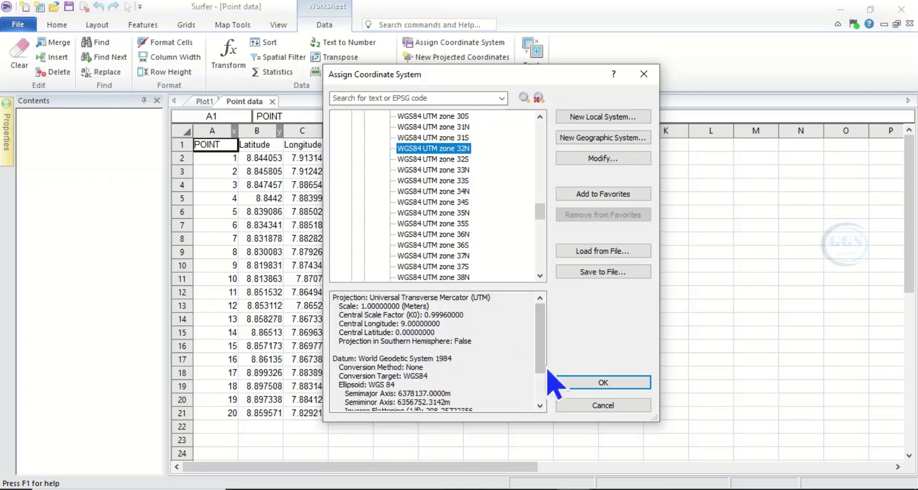
left_click(594, 385)
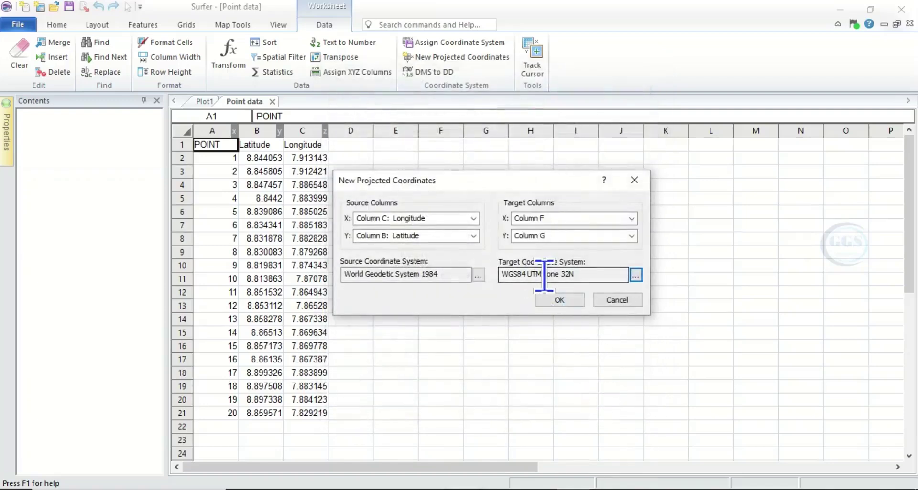
- Run the conversion into columns F and G and label them N in F1 and E in G1
left_click(562, 301)
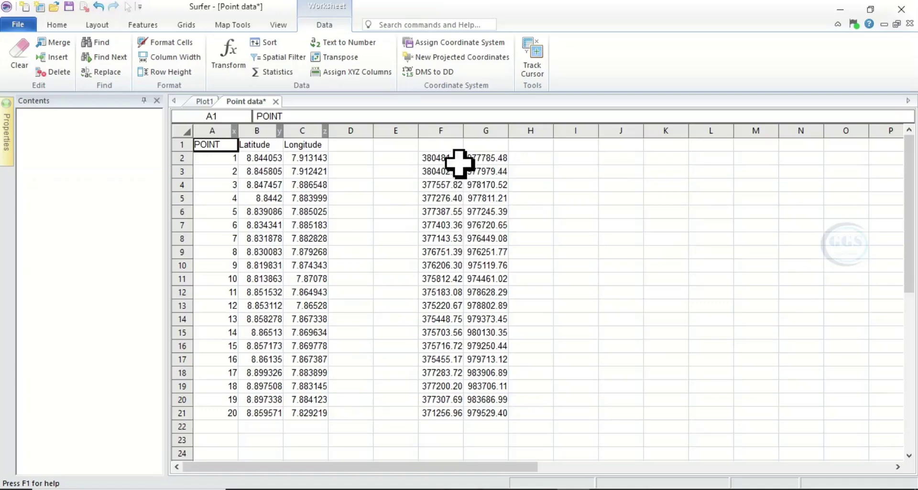
left_click(446, 144)
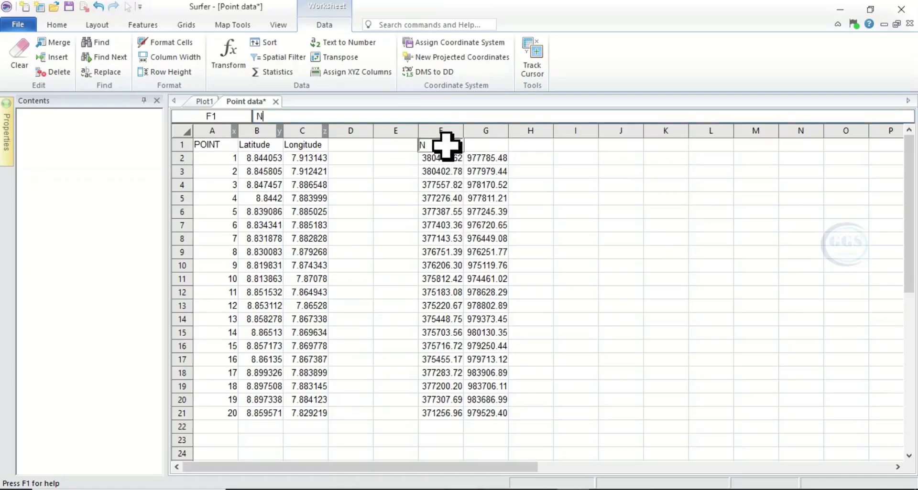
left_click(496, 145)
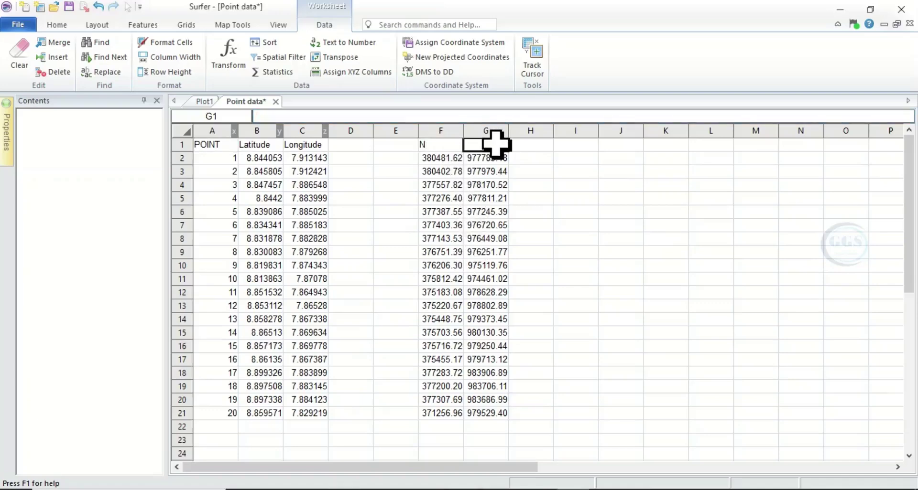
left_click(487, 185)
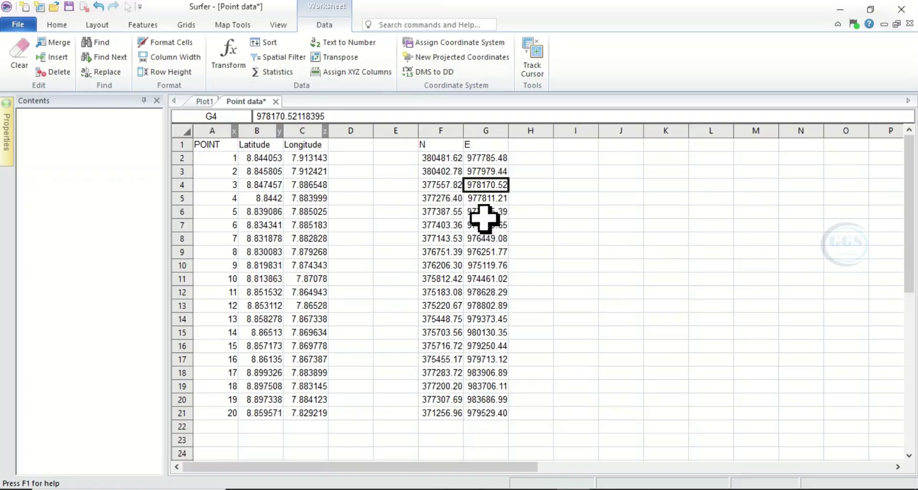
- Save the worksheet as the comma-delimited file UTM, then bring up the EXERCISE folder window
left_click(19, 25)
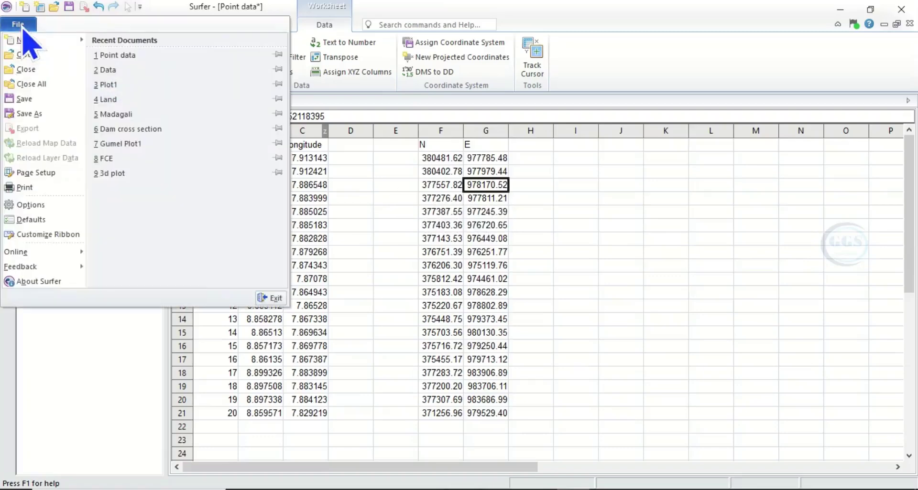
left_click(40, 117)
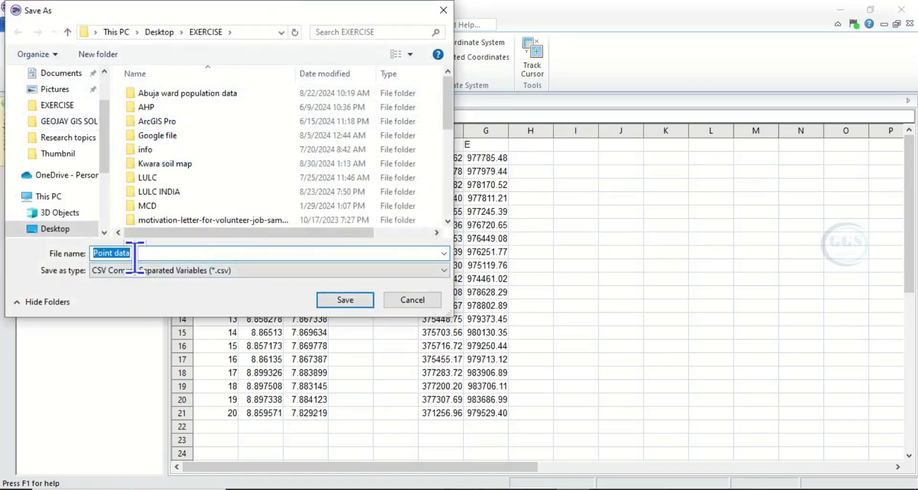
type("U")
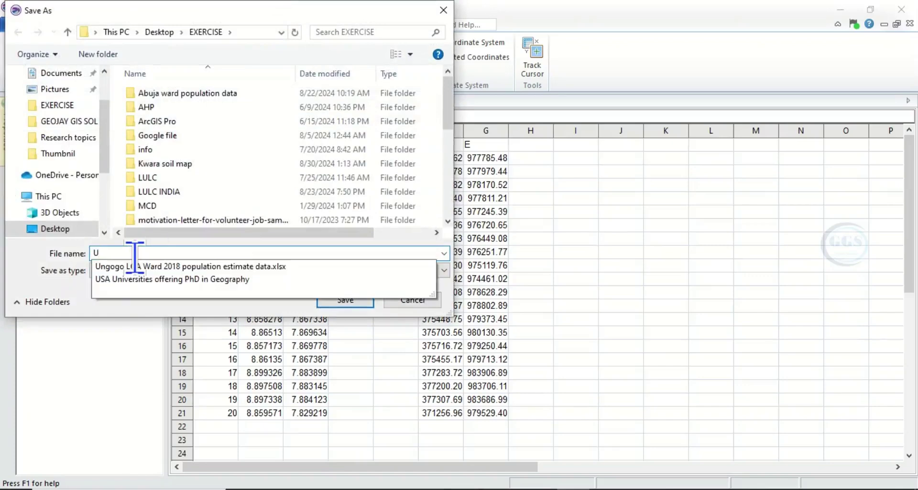
type("TM")
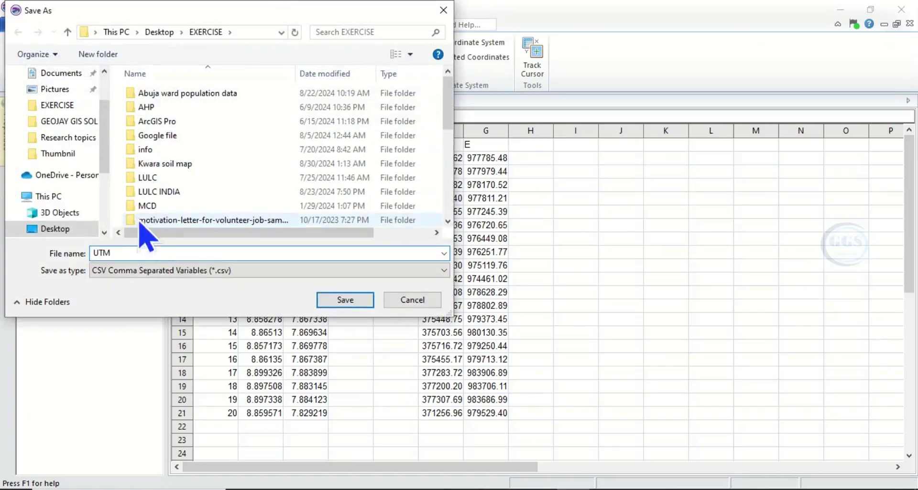
left_click(324, 274)
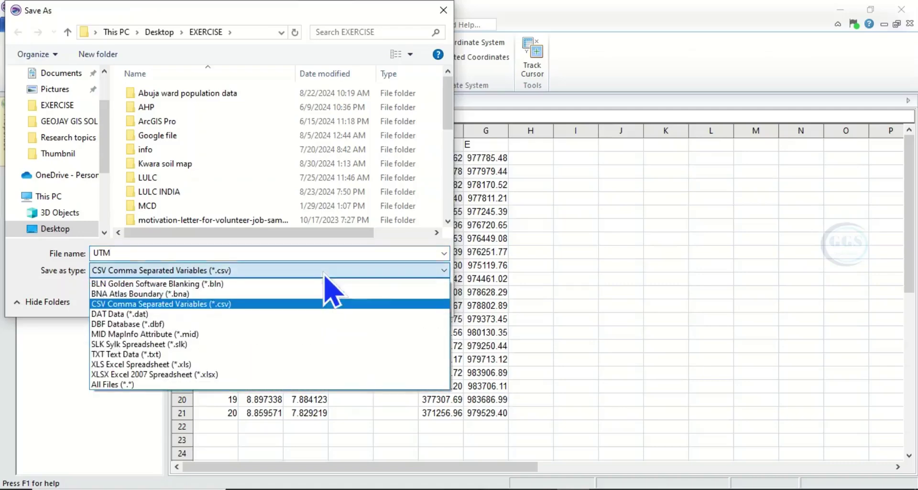
left_click(161, 306)
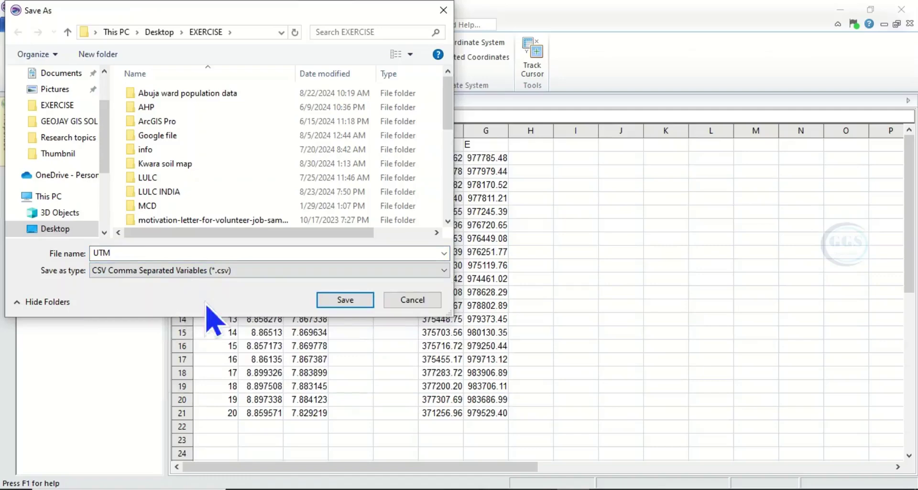
left_click(352, 306)
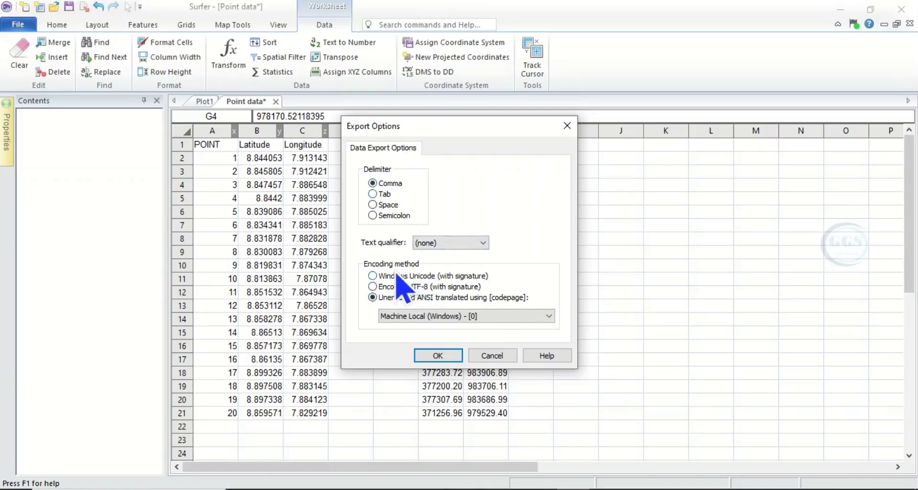
left_click(438, 356)
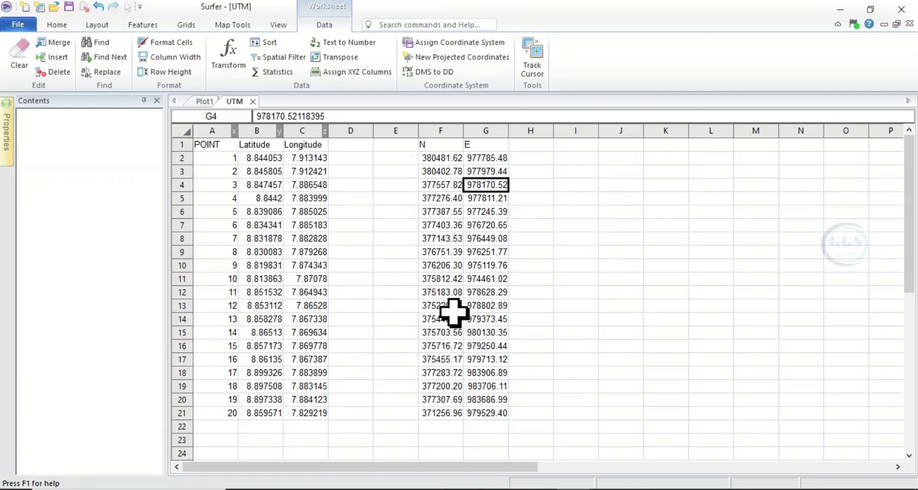
mouse_move(297, 486)
left_click(284, 471)
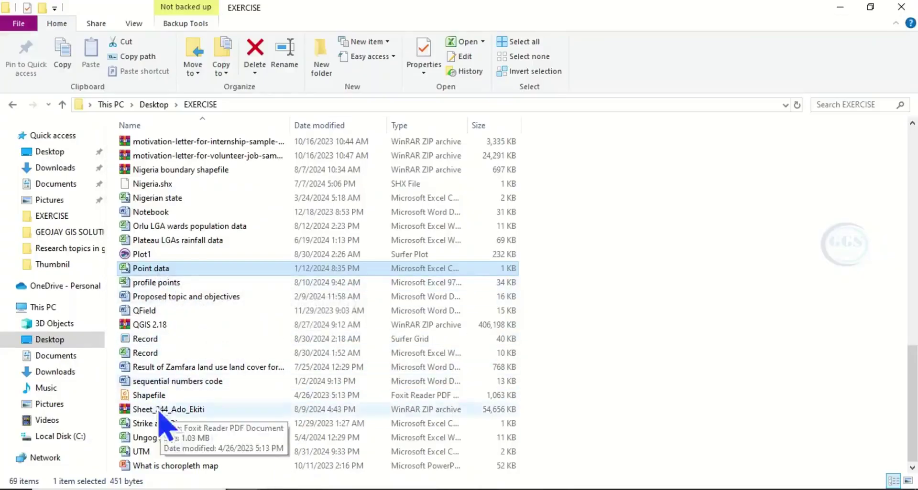
- Open the UTM file from the EXERCISE folder in Excel
double_click(149, 454)
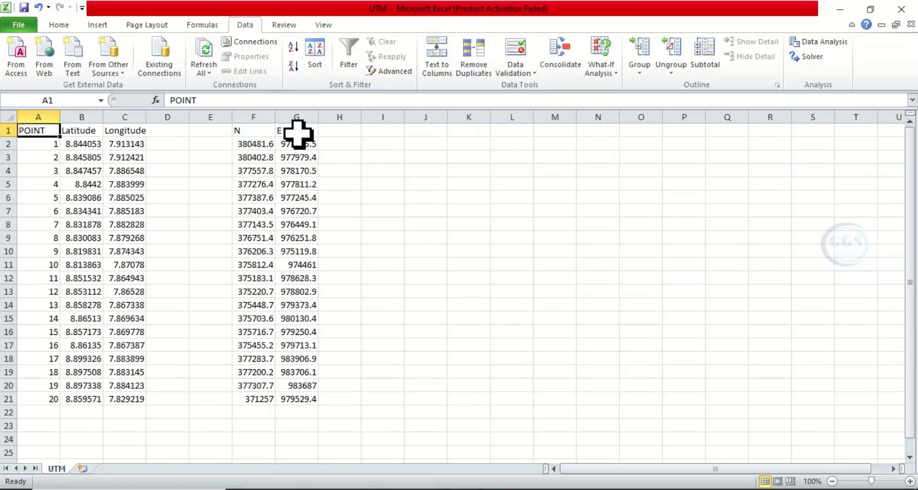
- Switch back to the Surfer - [UTM] worksheet
mouse_move(620, 484)
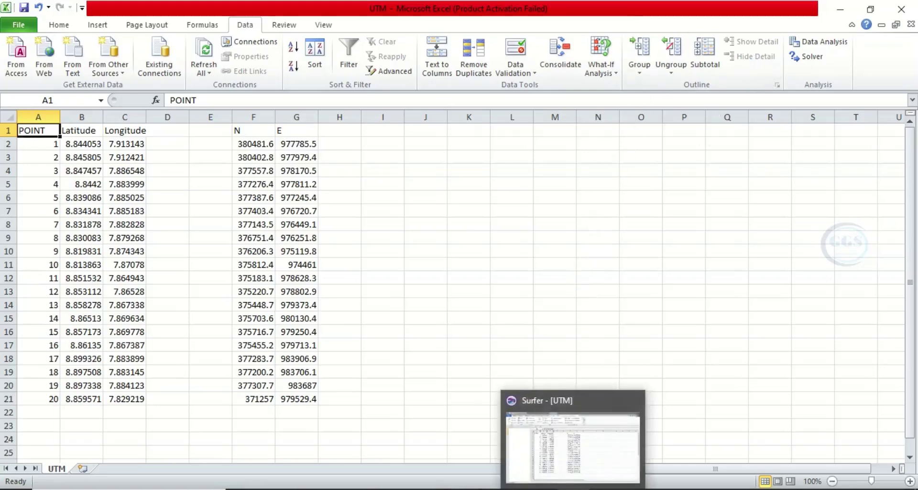
left_click(572, 450)
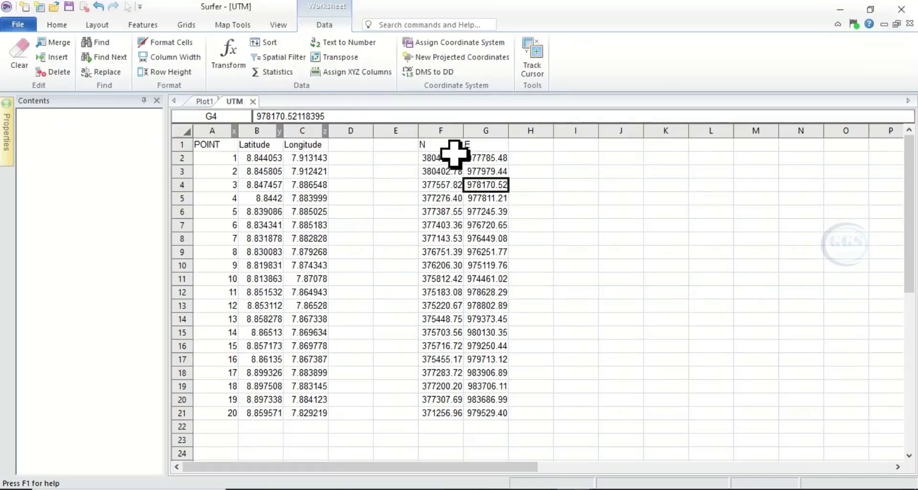
- Copy the N and E columns F1:G21, then switch to the Excel UTM workbook
left_click_drag(429, 144, 497, 410)
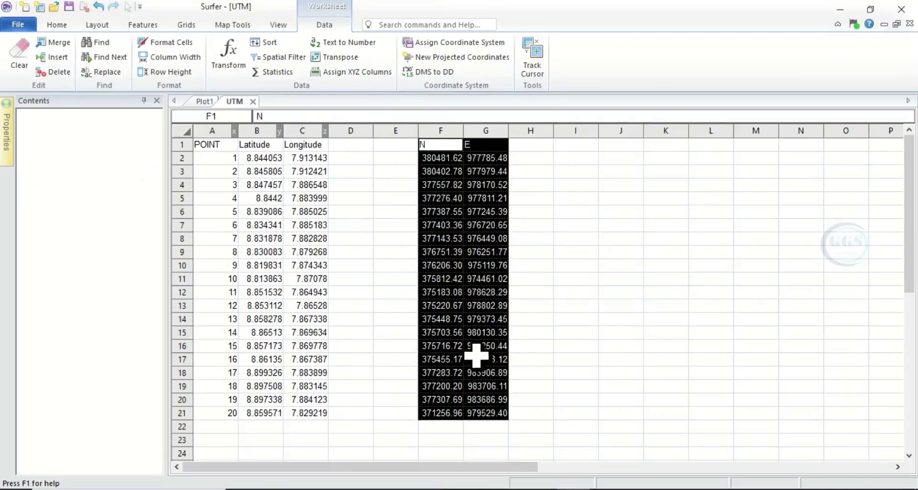
right_click(482, 308)
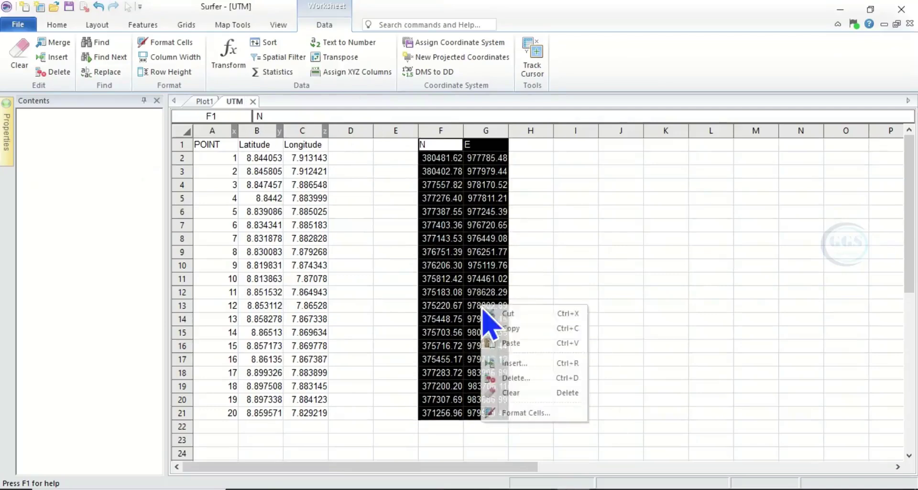
left_click(508, 330)
mouse_move(562, 489)
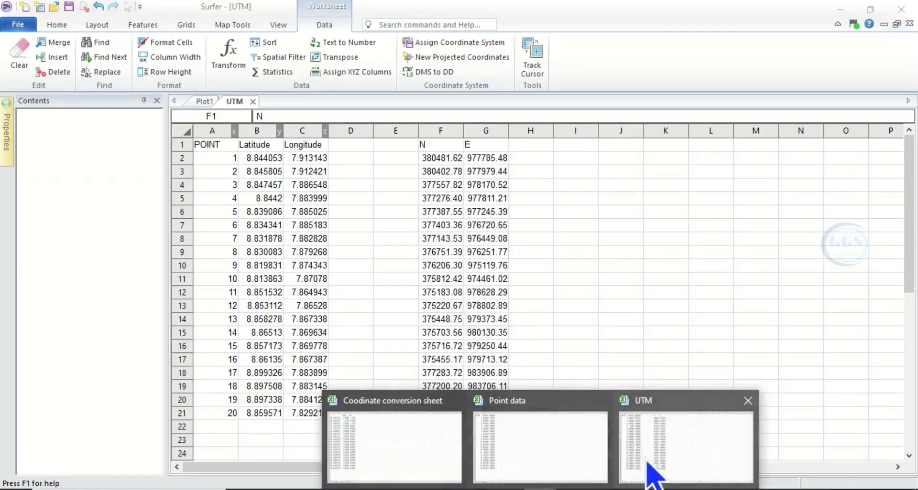
left_click(646, 462)
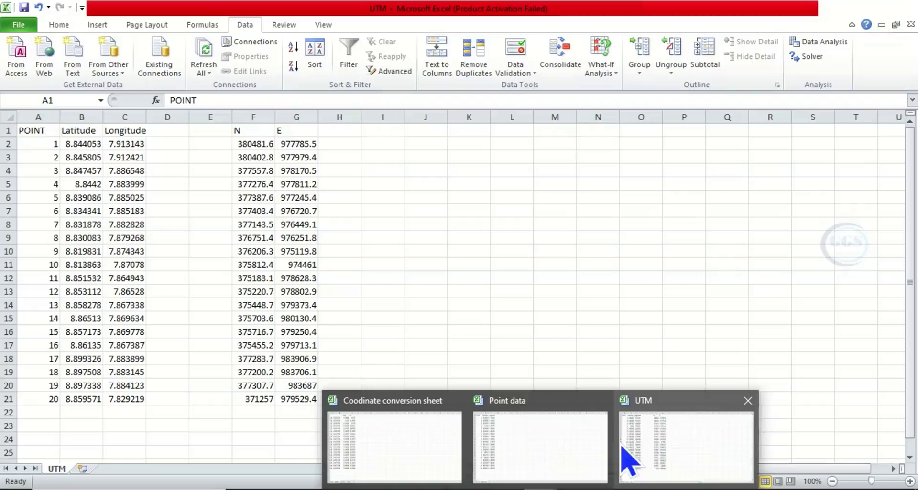
- Paste the N and E values at A1 of a new Excel sheet, then switch to PowerPoint
left_click(81, 469)
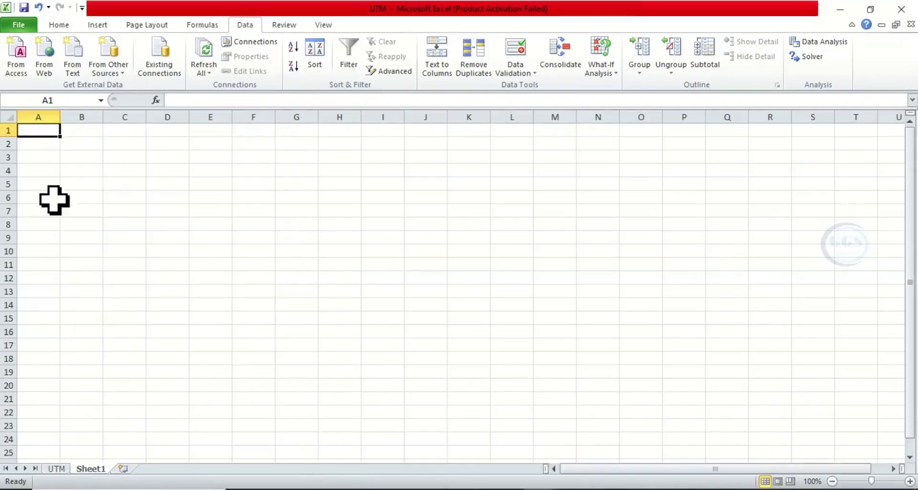
right_click(40, 130)
left_click(93, 178)
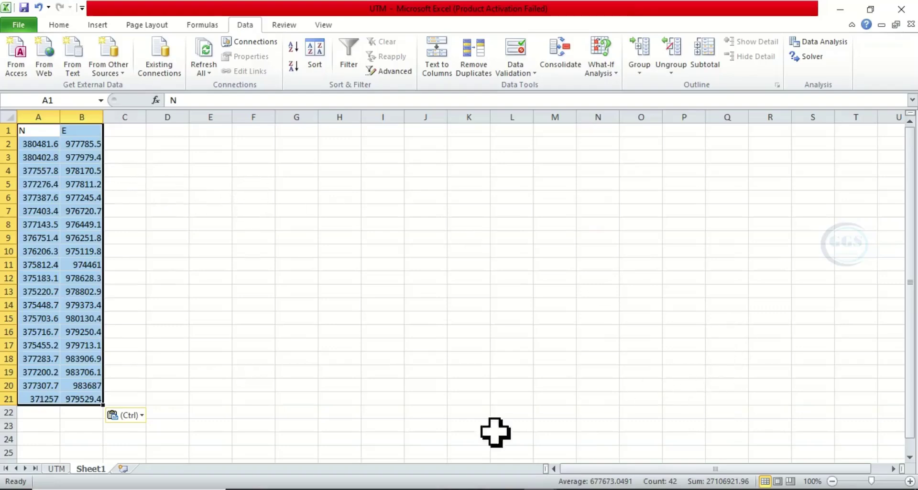
mouse_move(430, 486)
left_click(424, 447)
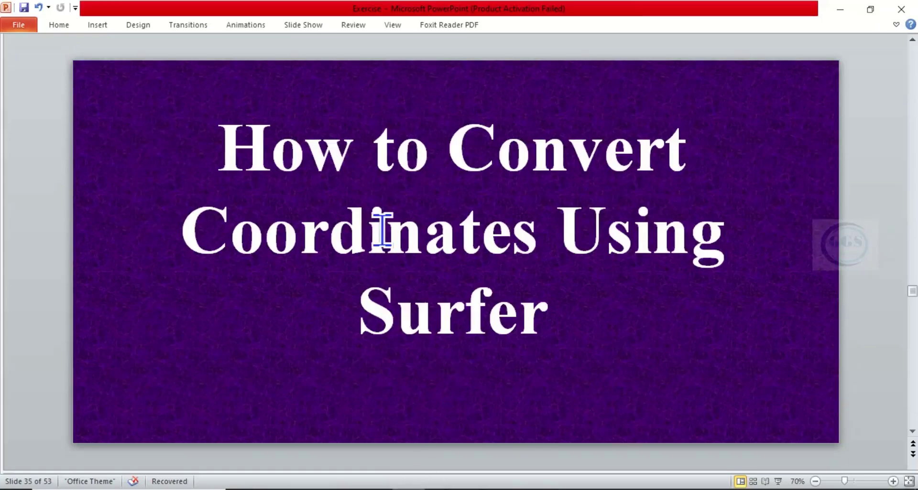